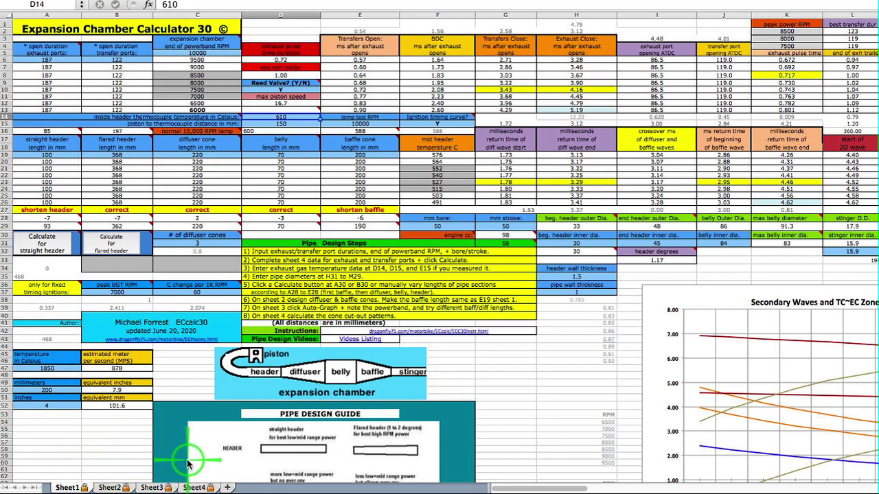
- Look through the Diffuser Calculator, pipe return waves graph and fourth sheets, then return to the main calculator sheet
click(110, 487)
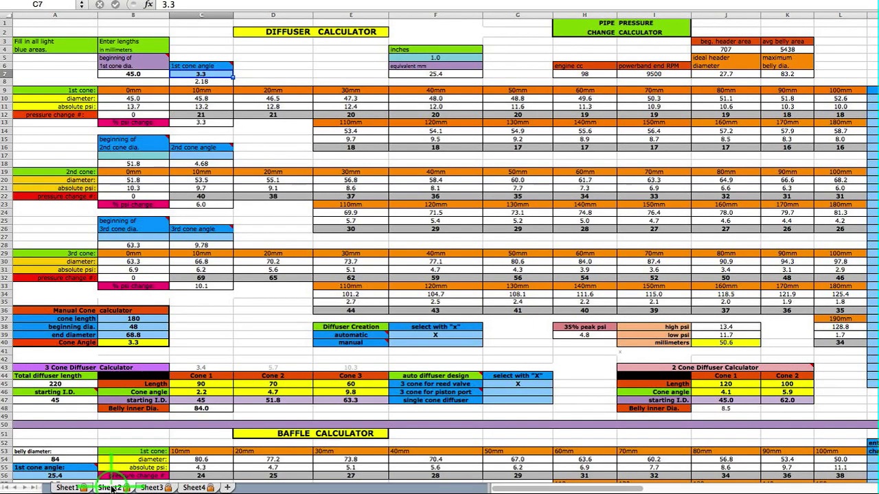
click(152, 487)
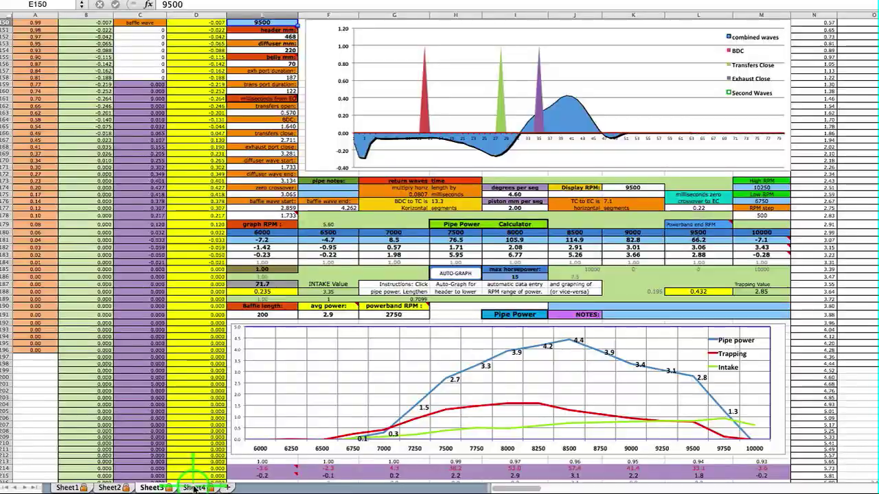
click(195, 487)
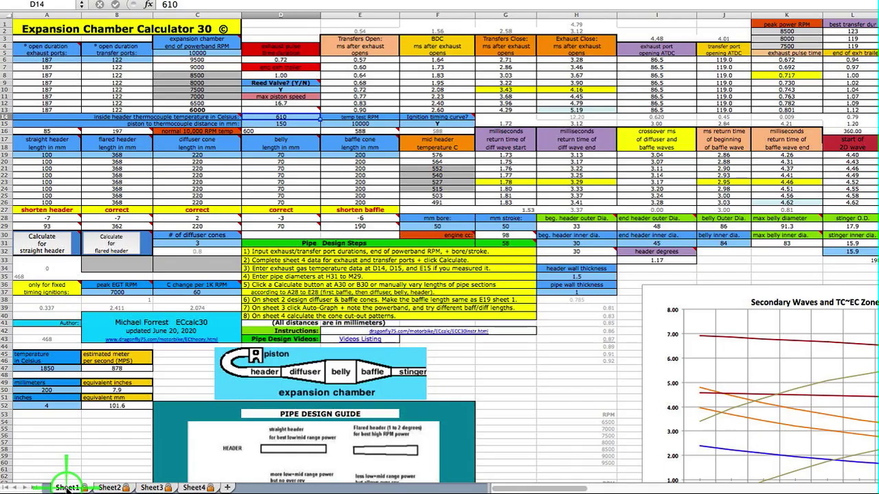
click(69, 487)
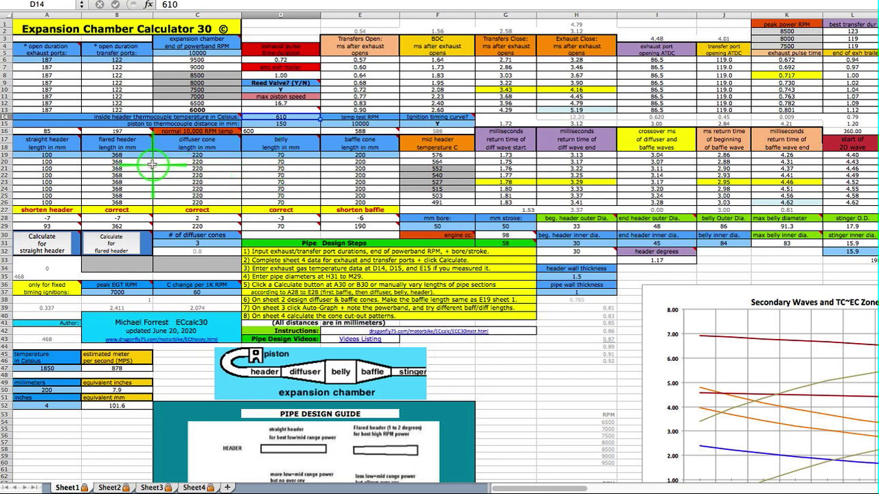
- Read through the ECcalc30 usage instructions page, then bring the calculator spreadsheet back to the front
mouse_move(136, 141)
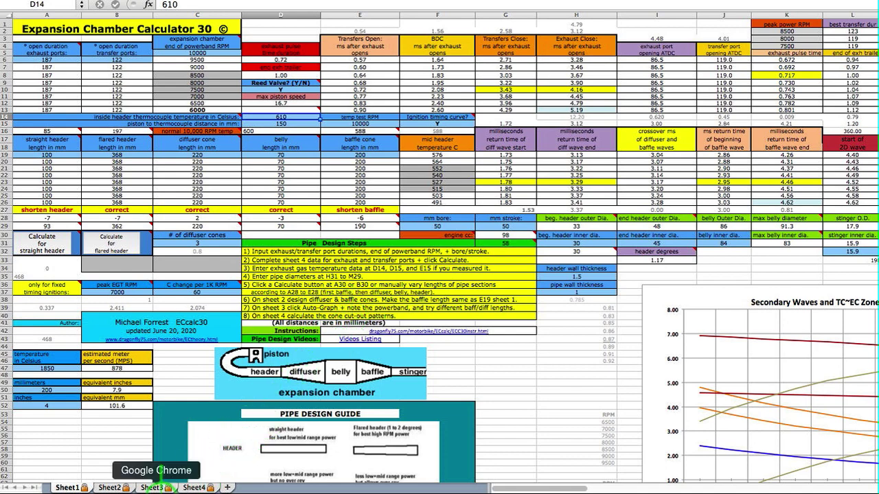
click(155, 486)
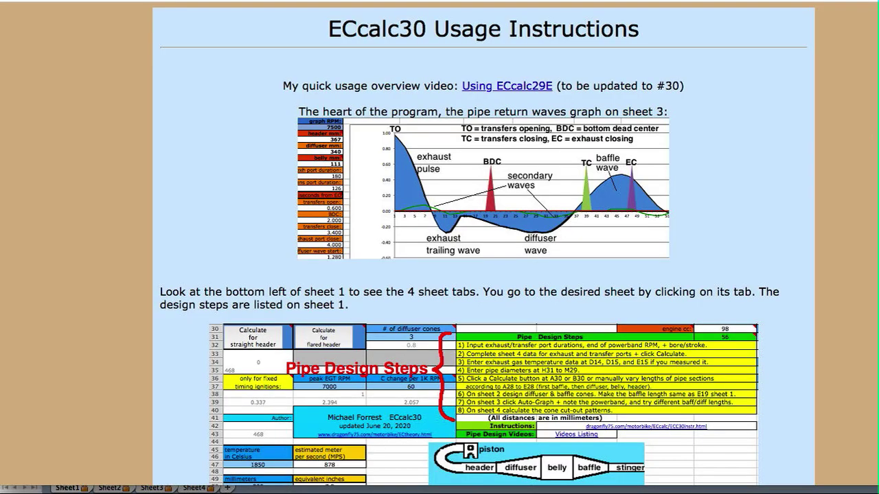
scroll(481, 274, down, 15)
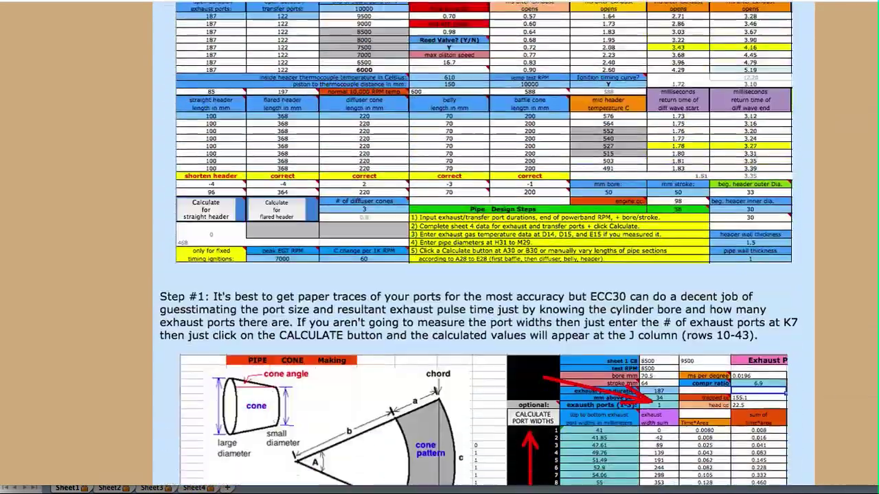
scroll(835, 175, down, 12)
scroll(835, 175, up, 1)
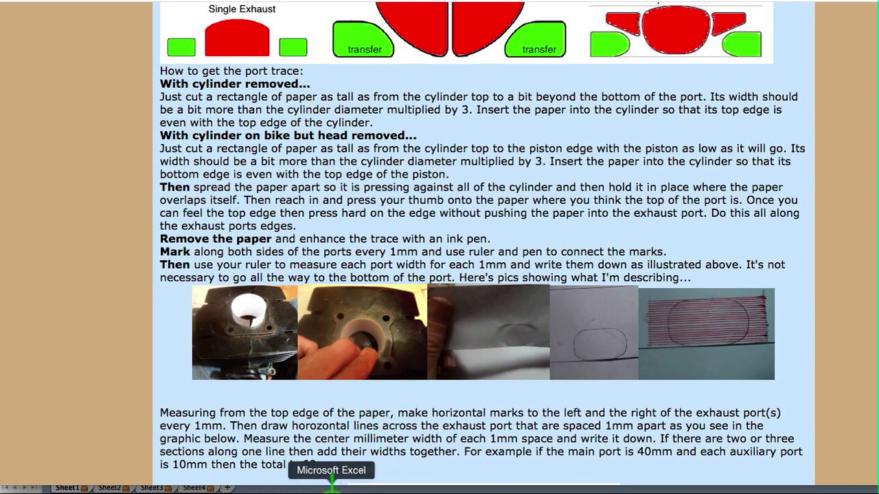
click(331, 484)
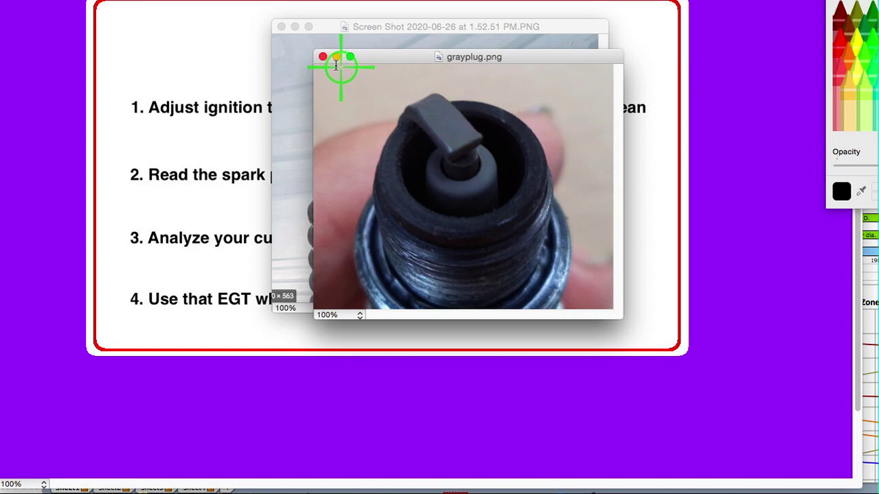
- Minimize the gray spark plug photo
click(335, 57)
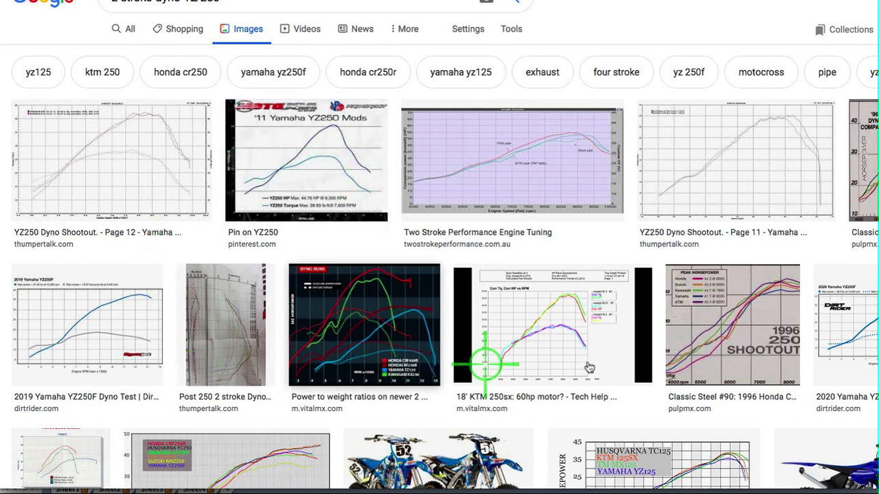
- Open the '11 Yamaha YZ250 Mods dyno chart pin on Pinterest
click(330, 157)
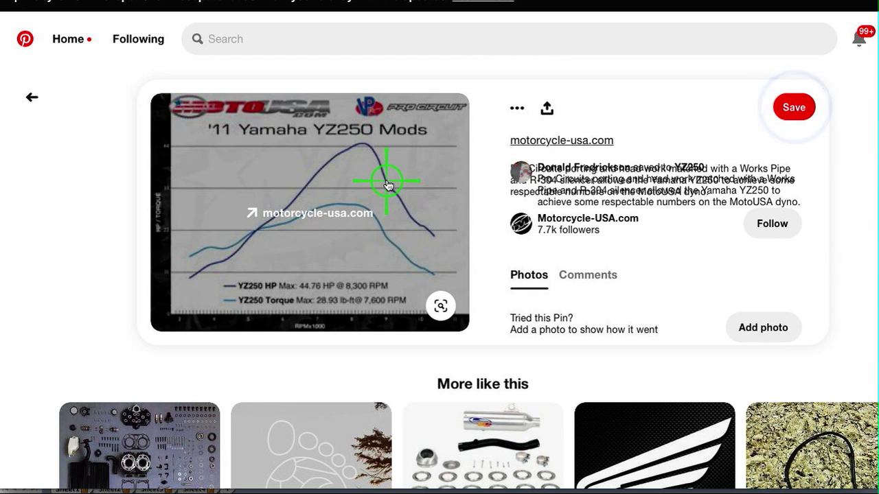
- Return to the Excel calculator and select the 10000 end-of-powerband RPM value
click(335, 484)
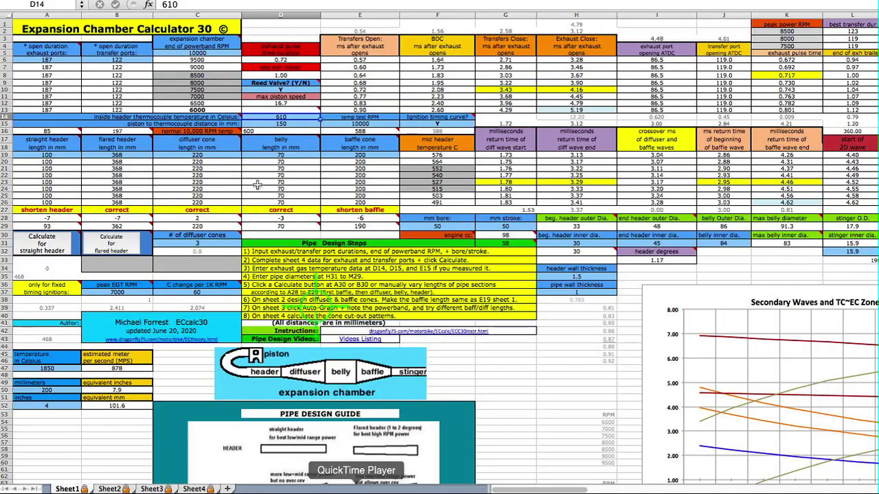
click(230, 54)
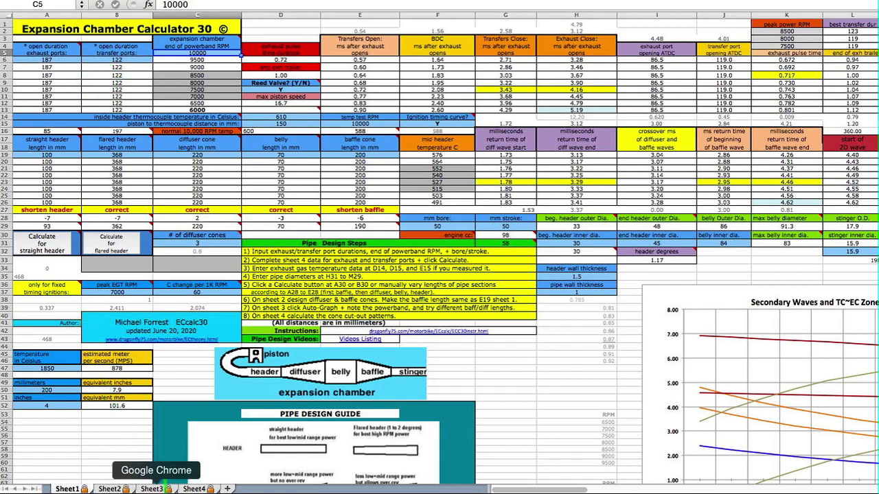
click(151, 486)
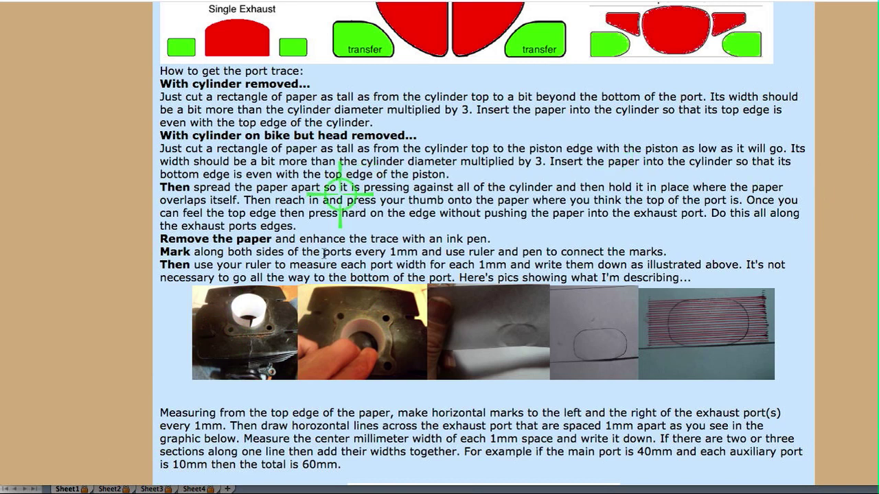
scroll(484, 247, down, 20)
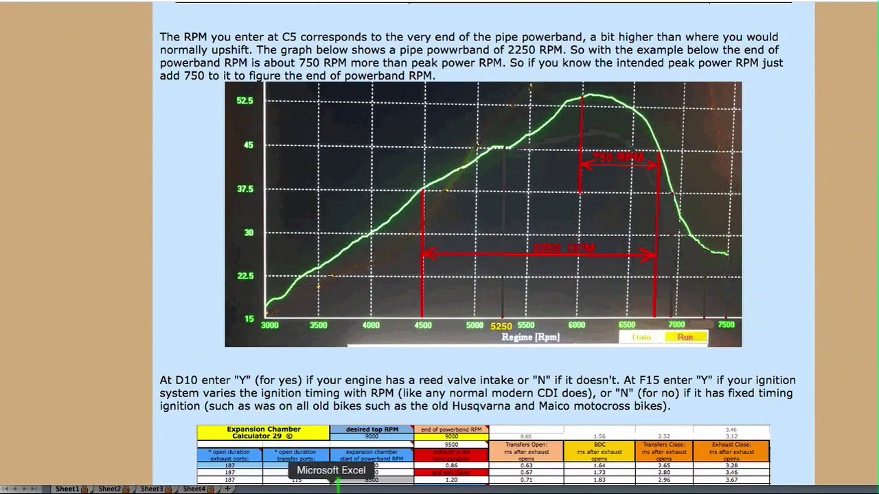
click(337, 484)
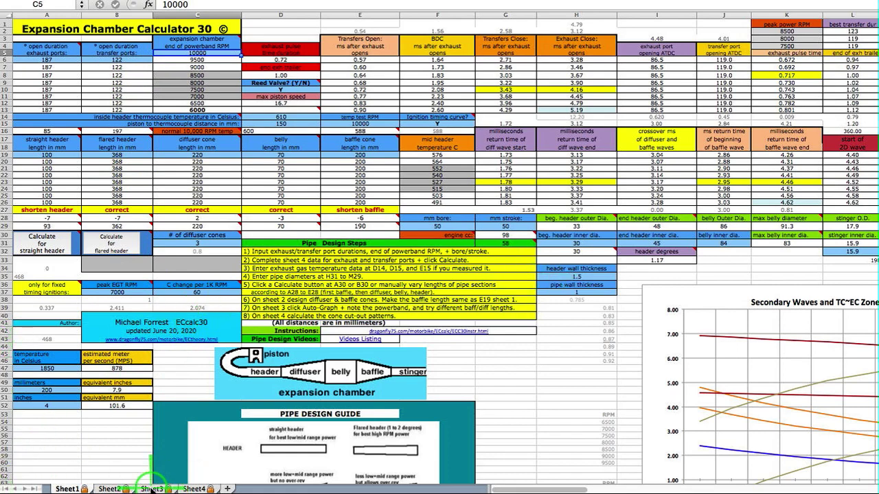
click(151, 488)
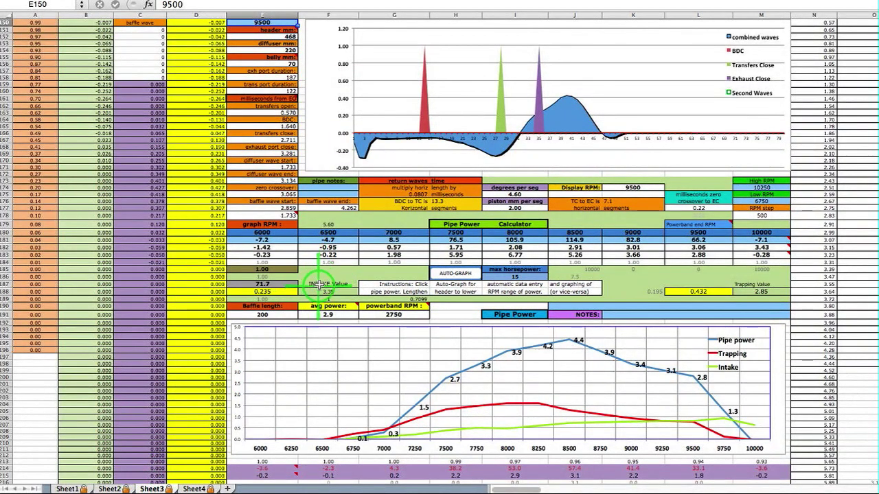
- Run AUTO-GRAPH to recalculate and redraw the Sheet3 Pipe Power chart
click(463, 274)
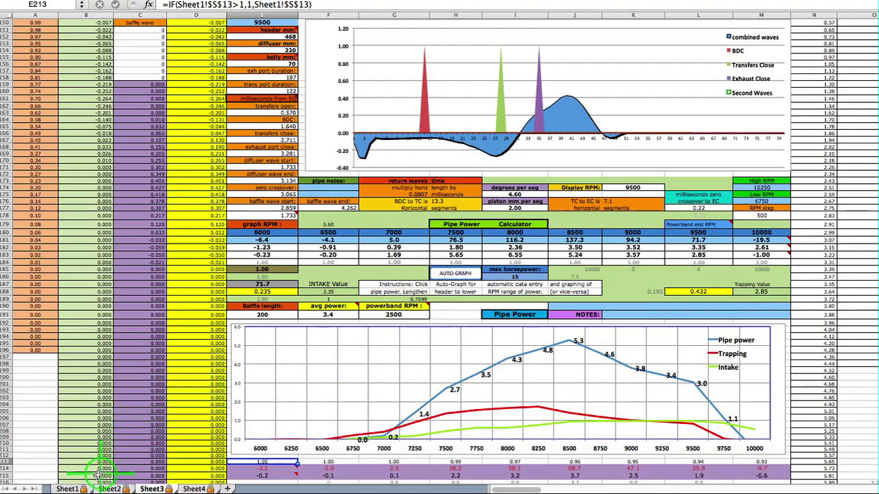
- Switch between Sheet1 and Sheet3, then read the cell comments on the Sheet1 calculator
click(68, 489)
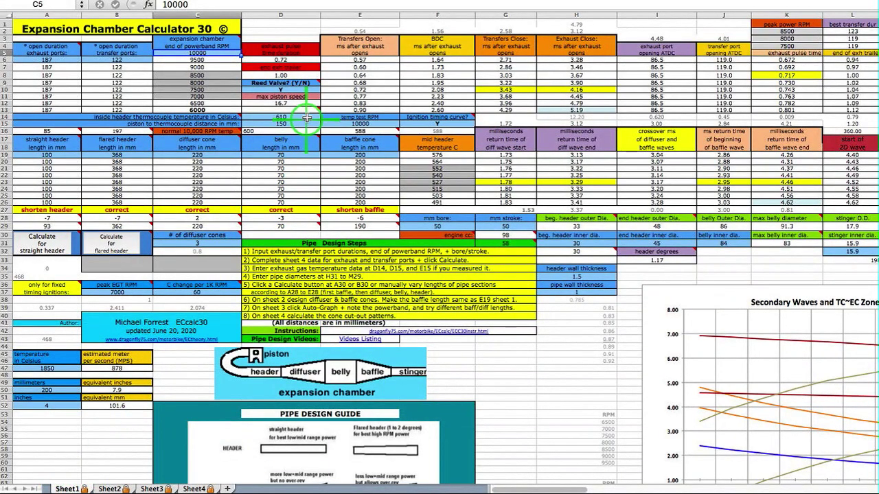
mouse_move(319, 108)
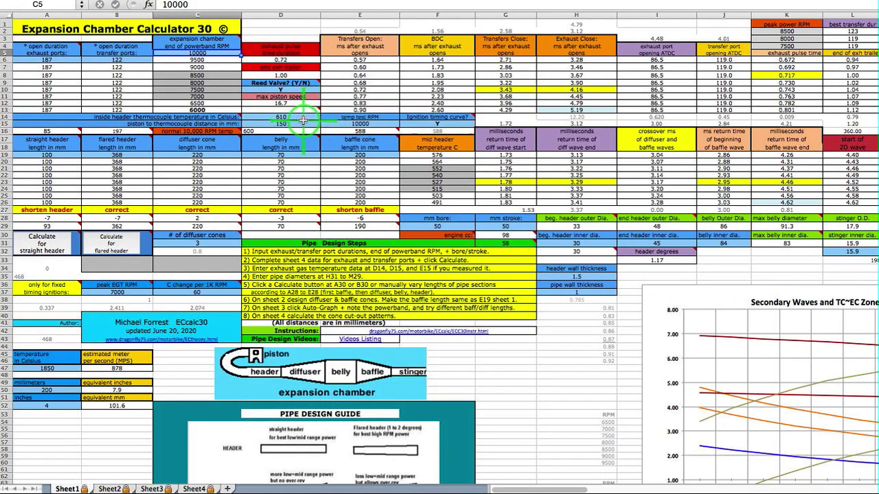
click(152, 488)
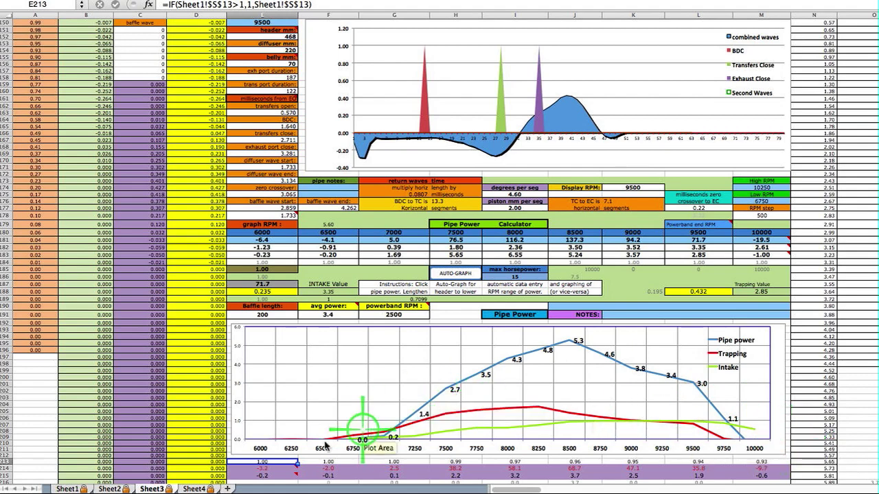
click(65, 489)
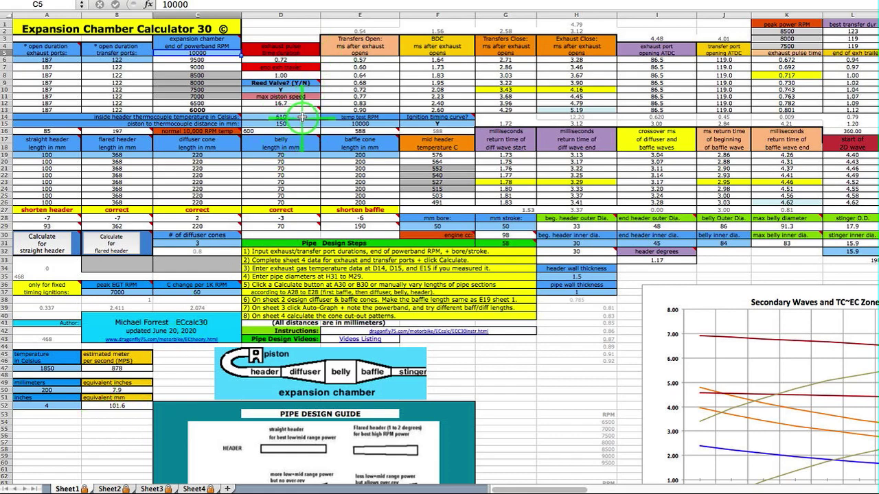
mouse_move(225, 116)
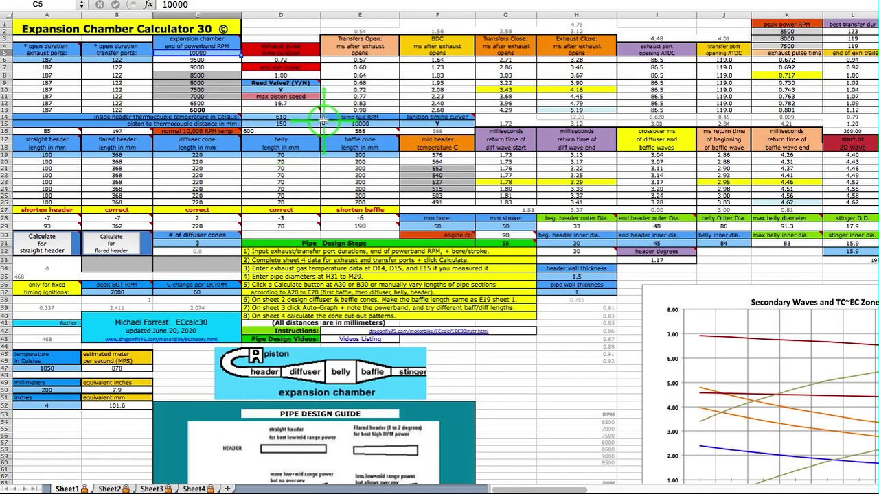
mouse_move(284, 142)
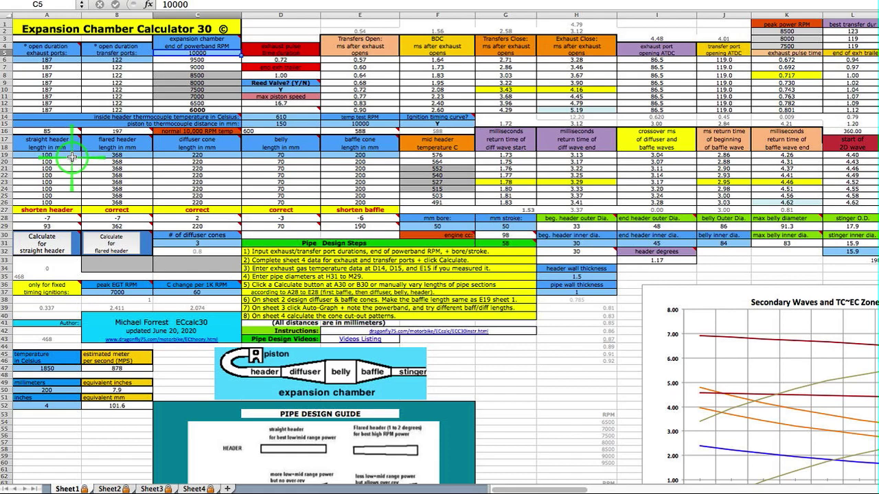
click(120, 244)
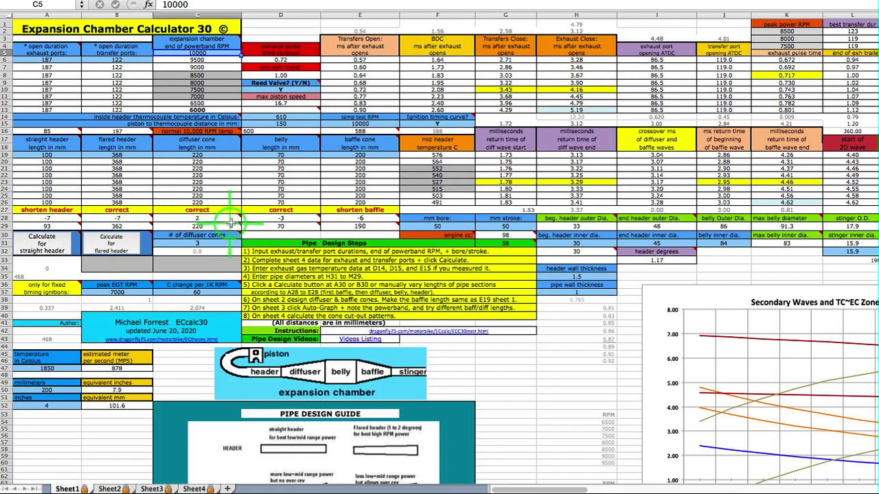
mouse_move(346, 220)
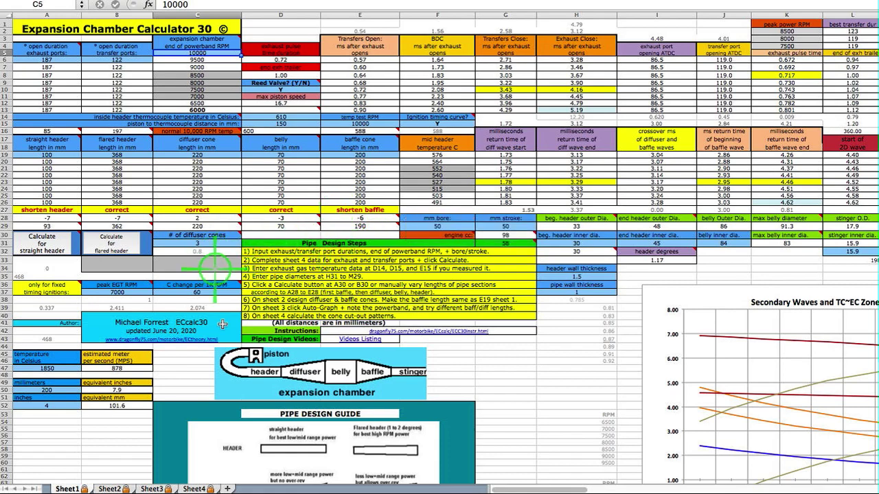
- Go to Sheet2 and scroll down to the baffle calculator and 1405.7 cc volume table
click(107, 489)
scroll(252, 292, down, 2)
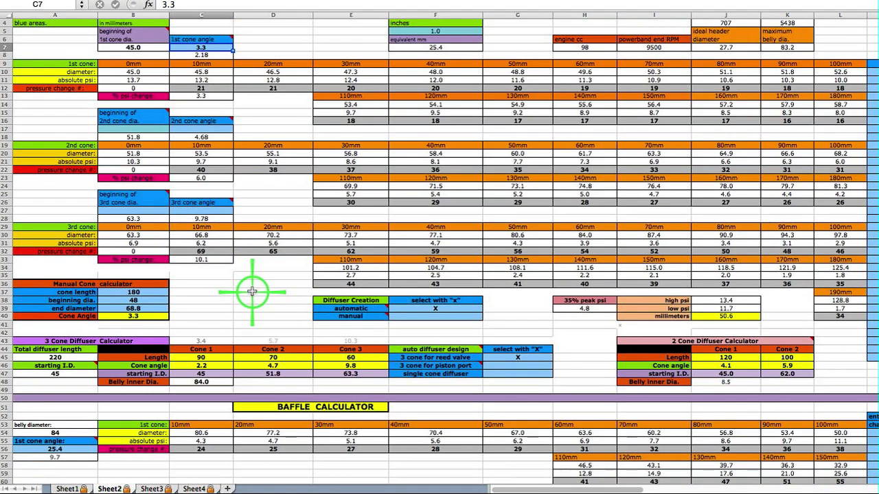
scroll(252, 292, down, 8)
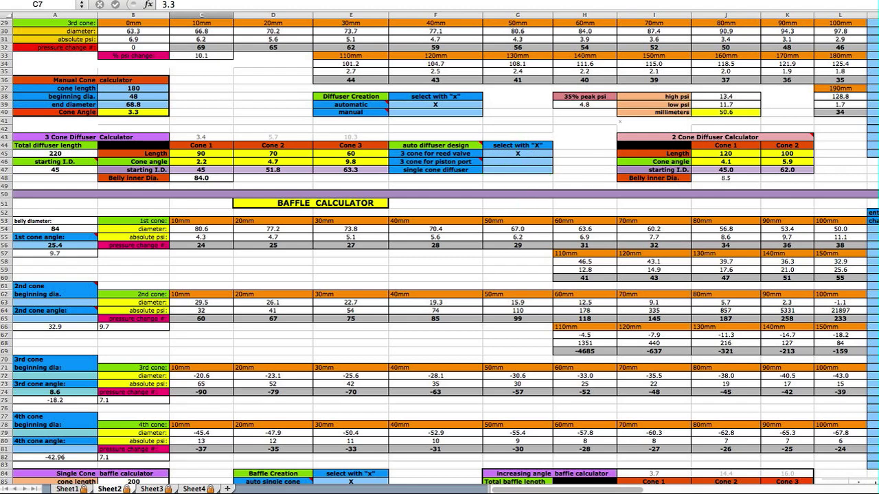
scroll(439, 251, down, 15)
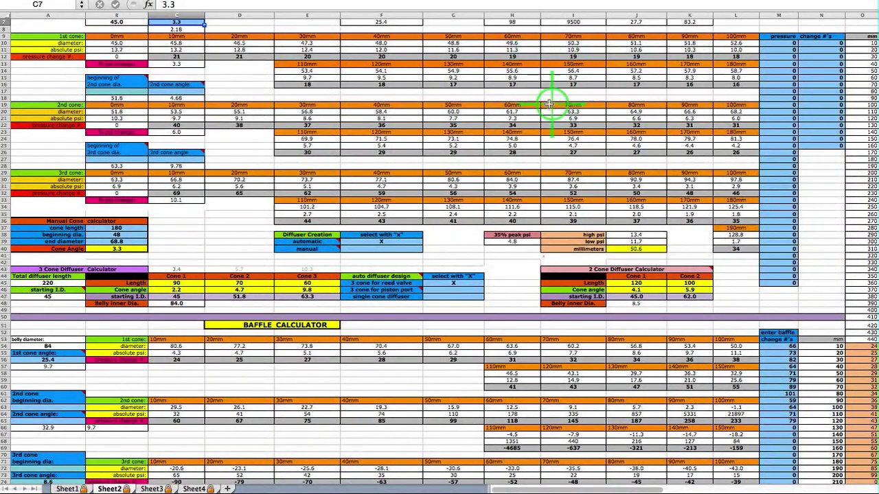
- Scroll Sheet2's baffle section, read the auto increasing angle comment, then switch to Sheet3
scroll(531, 108, down, 2)
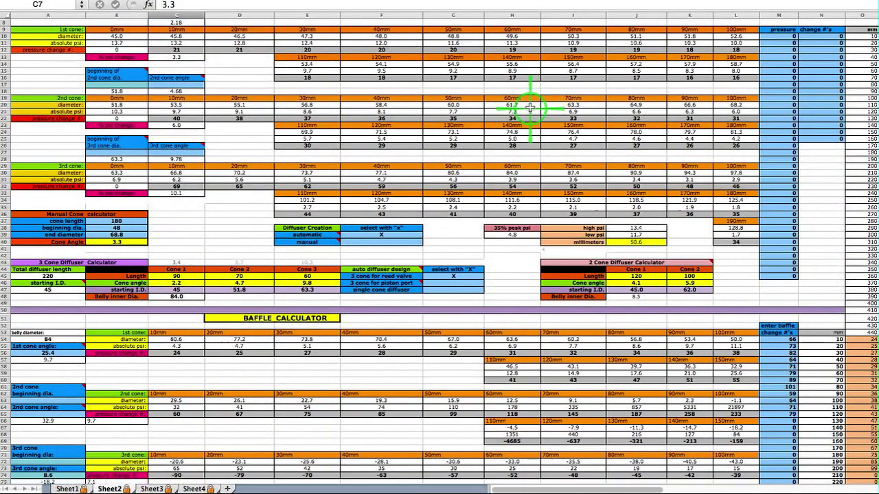
scroll(531, 108, down, 10)
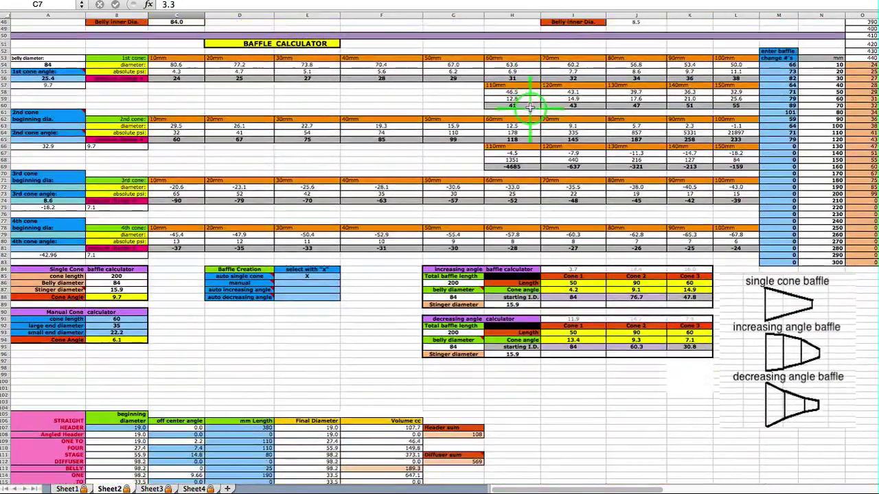
scroll(531, 108, down, 1)
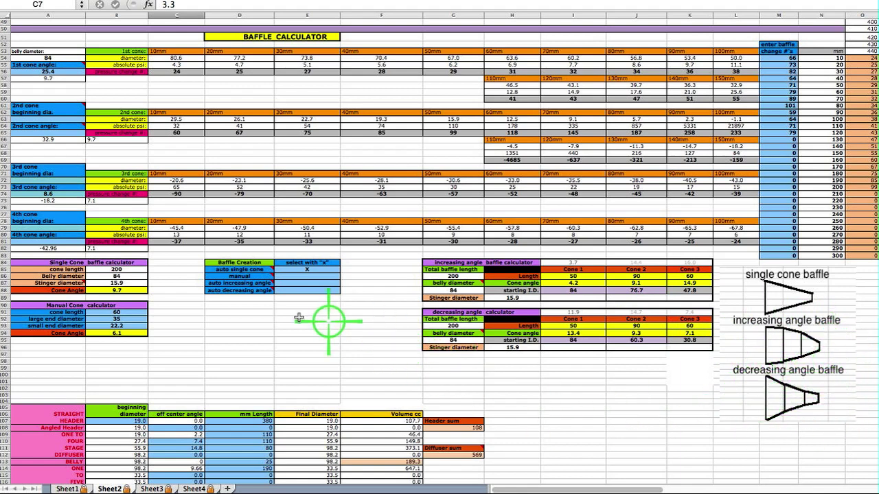
mouse_move(258, 283)
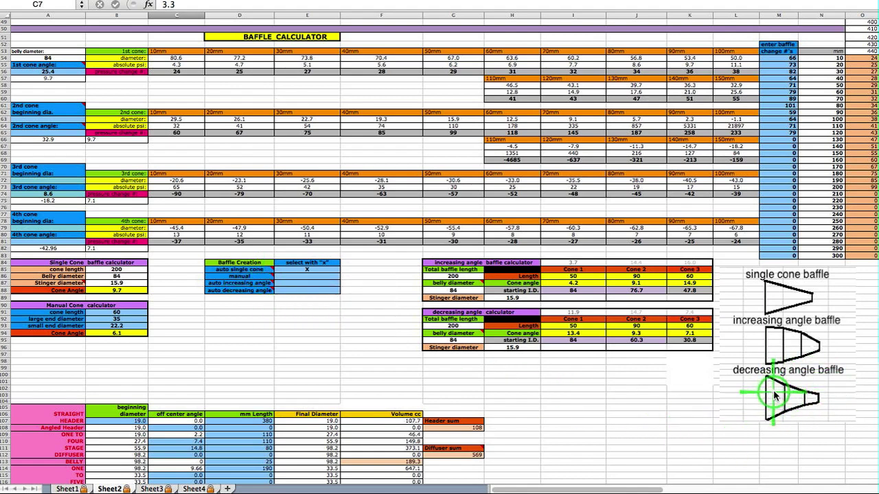
click(152, 489)
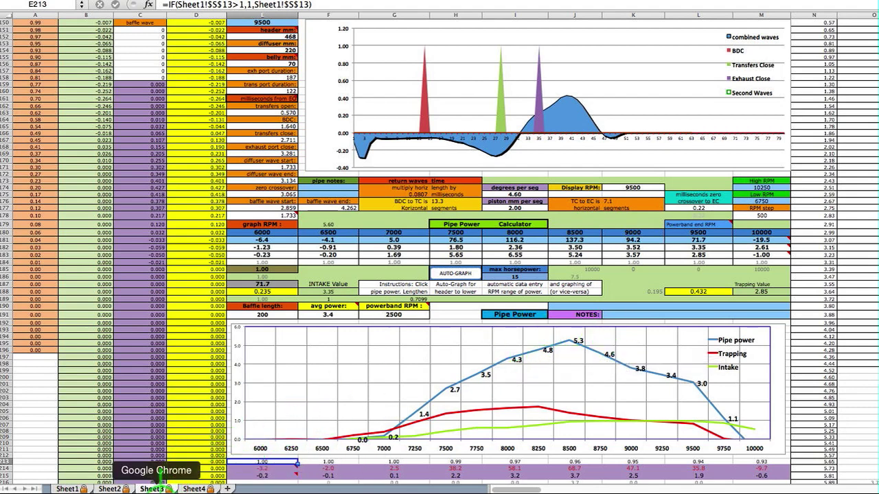
click(152, 488)
scroll(501, 214, down, 4)
scroll(501, 215, down, 12)
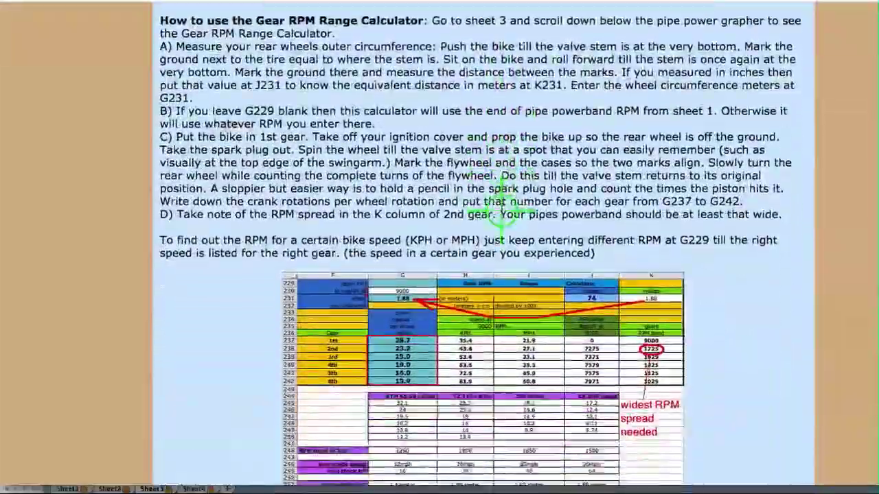
scroll(504, 205, down, 10)
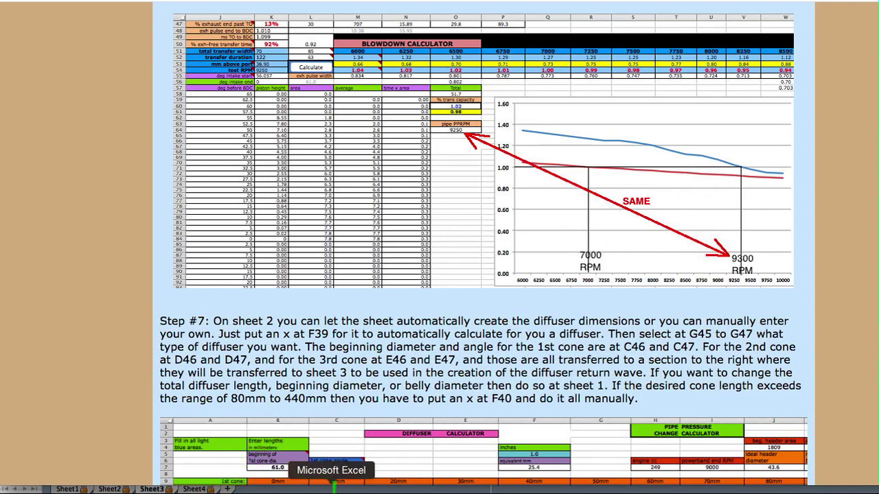
click(331, 483)
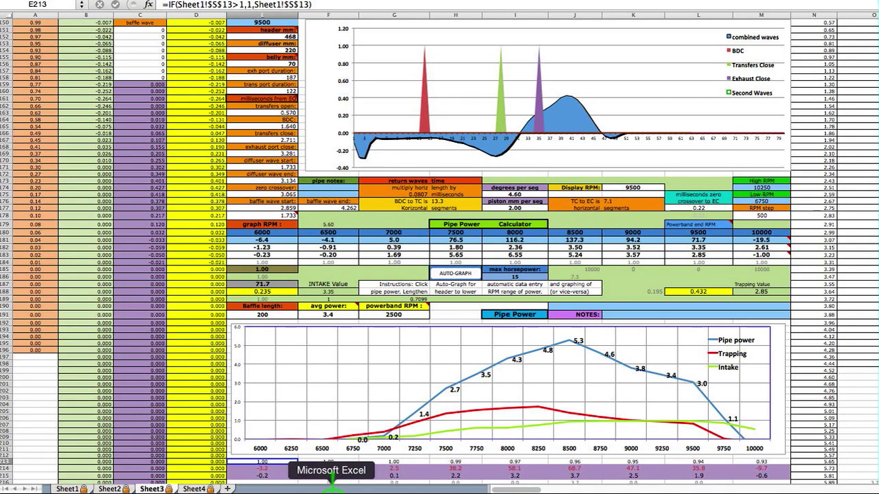
- Switch to Sheet4 and scroll through its exhaust pulse and Blowdown Calculator tables
click(196, 489)
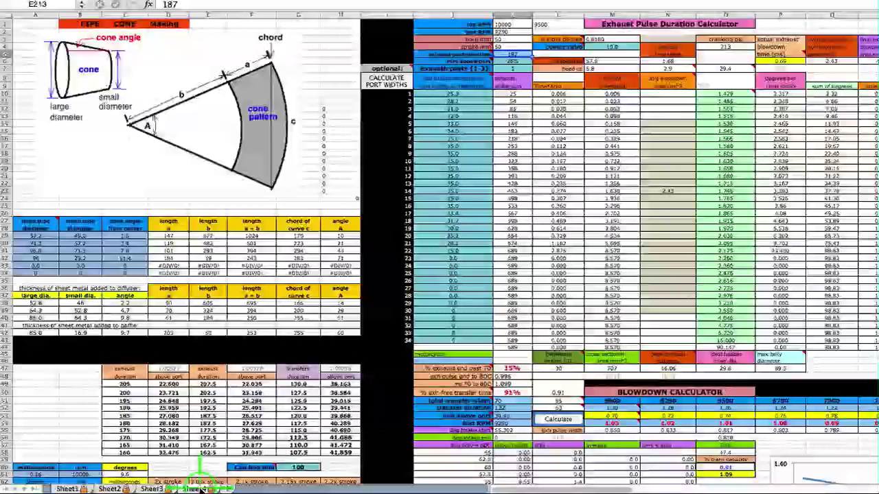
scroll(460, 251, down, 5)
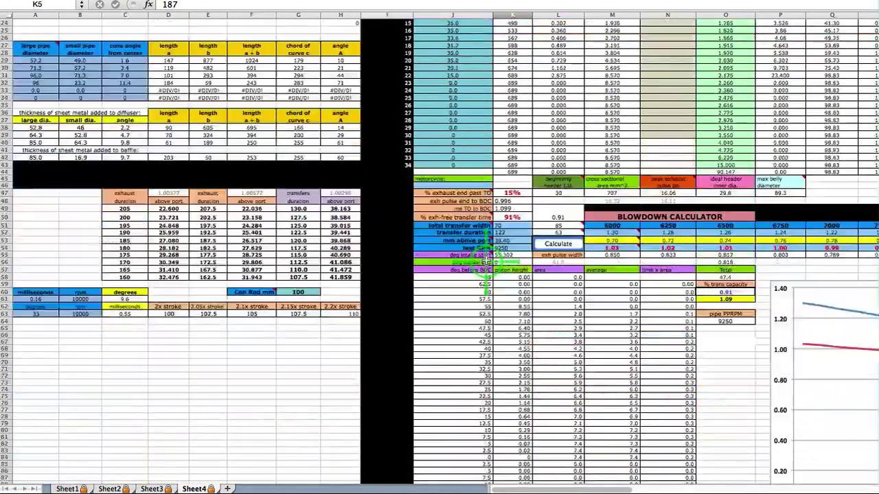
scroll(486, 261, down, 15)
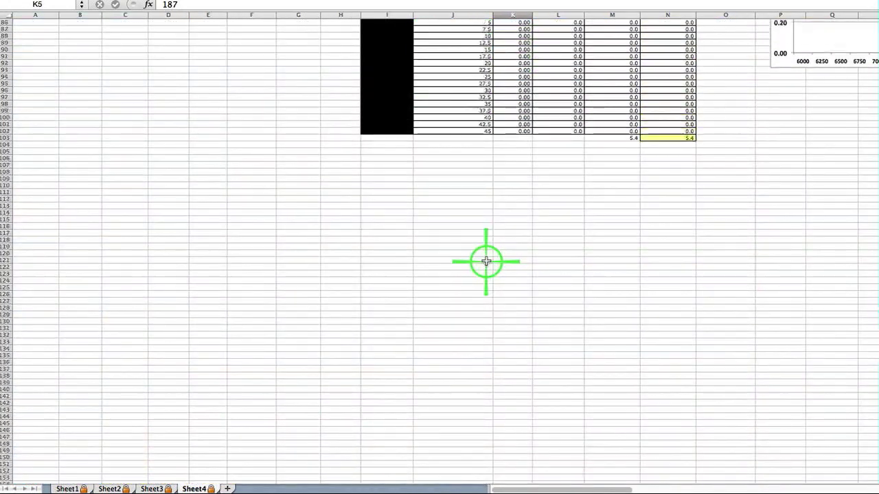
scroll(486, 261, up, 6)
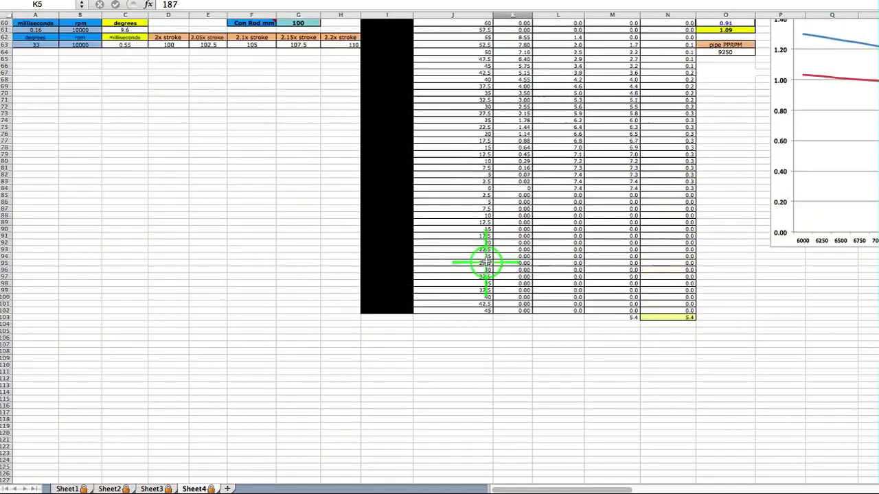
scroll(486, 263, up, 3)
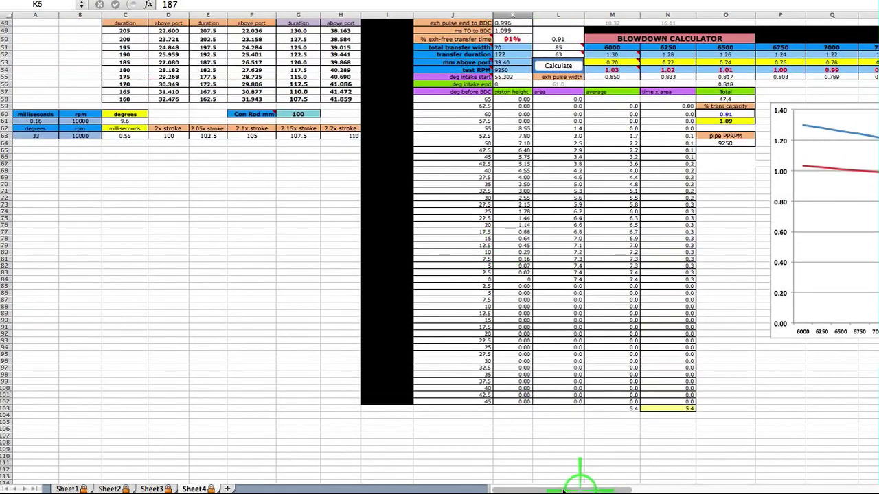
drag(532, 491, 577, 480)
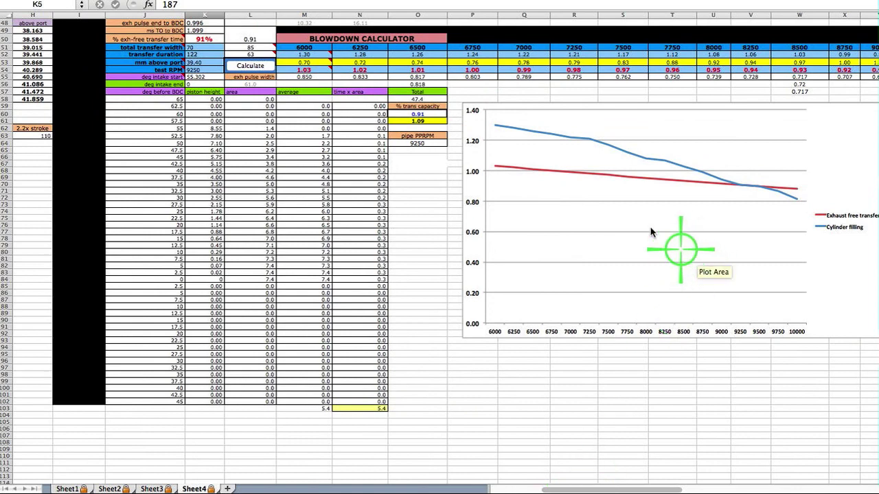
mouse_move(504, 125)
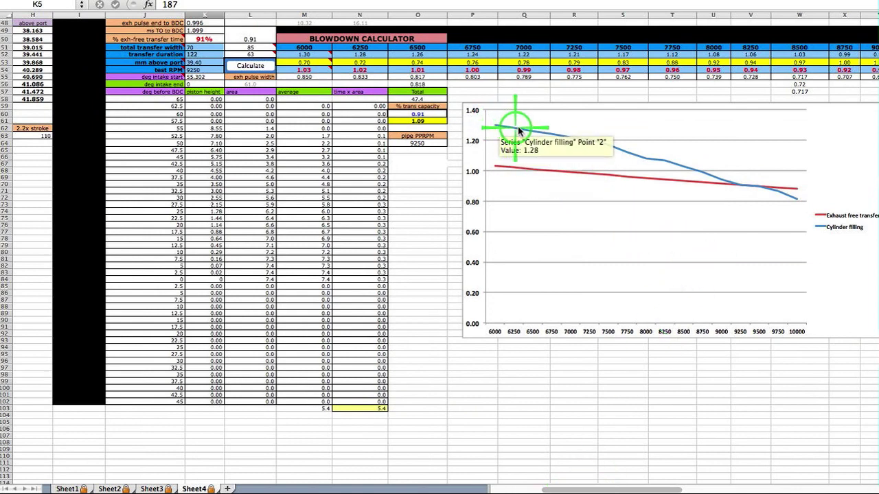
mouse_move(626, 152)
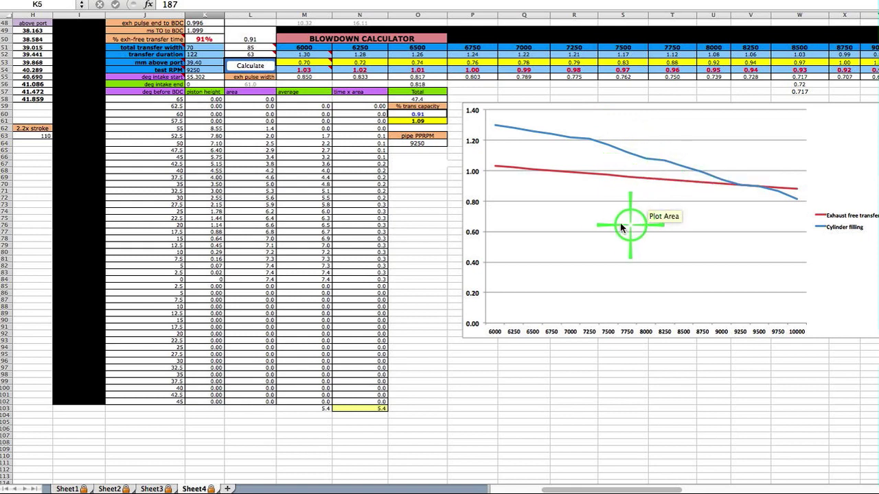
mouse_move(538, 170)
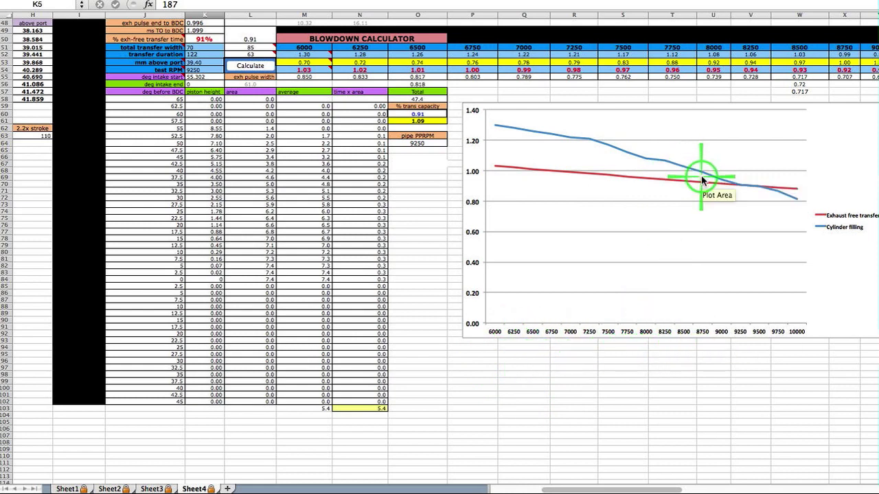
mouse_move(699, 177)
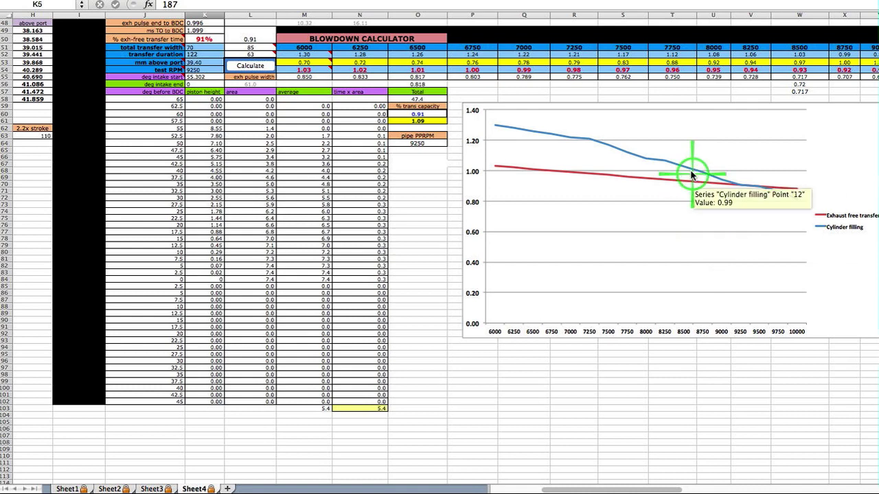
mouse_move(640, 177)
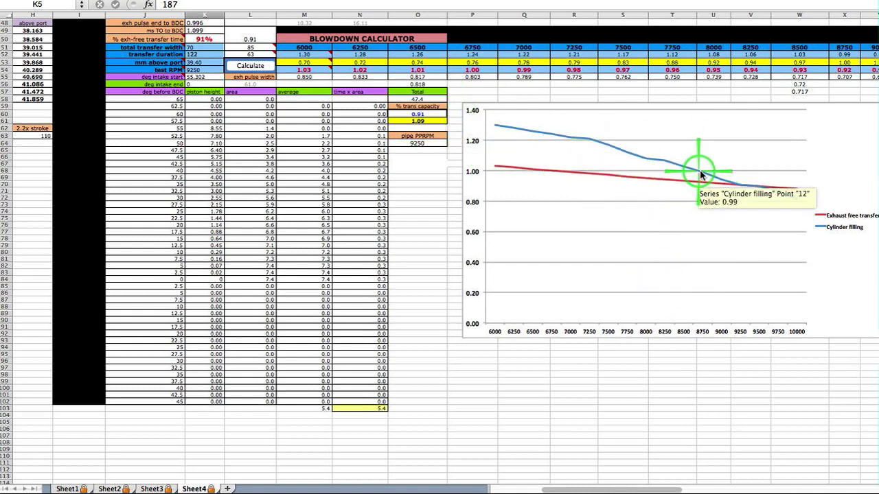
mouse_move(730, 186)
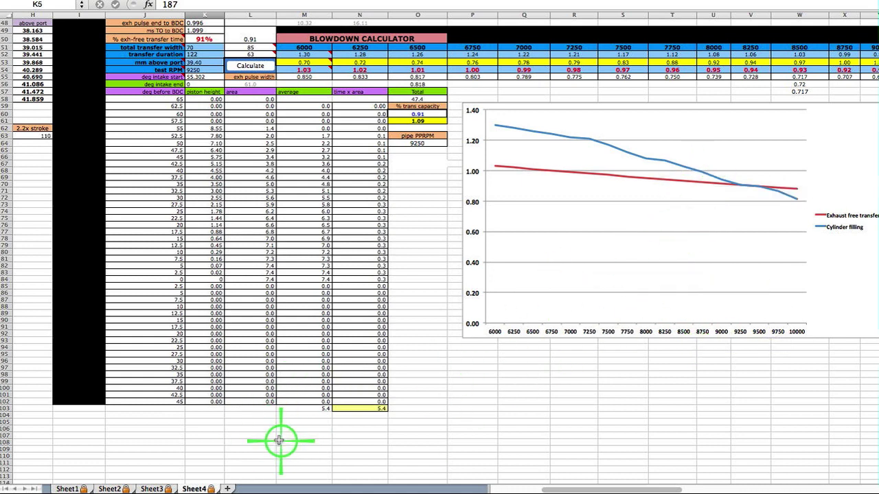
- Switch to Sheet3 and scroll down to the 5.3-peak Pipe Power chart and pipe diagram
click(152, 487)
click(409, 351)
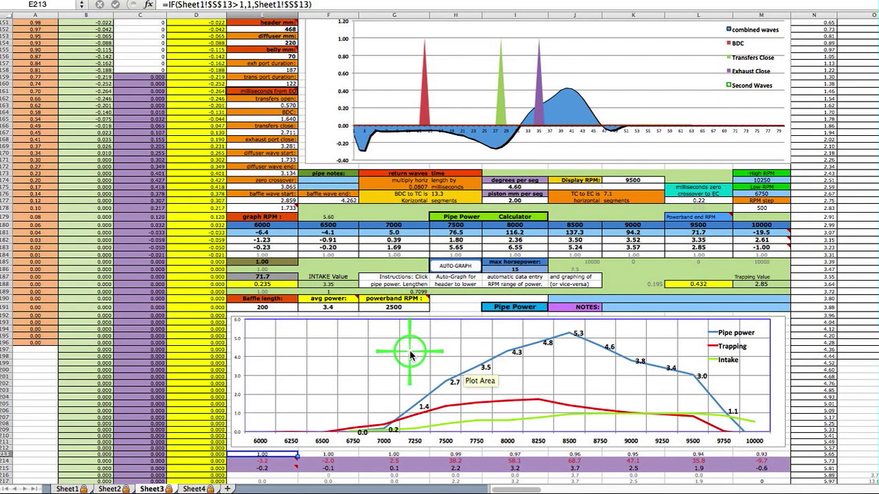
scroll(409, 351, down, 5)
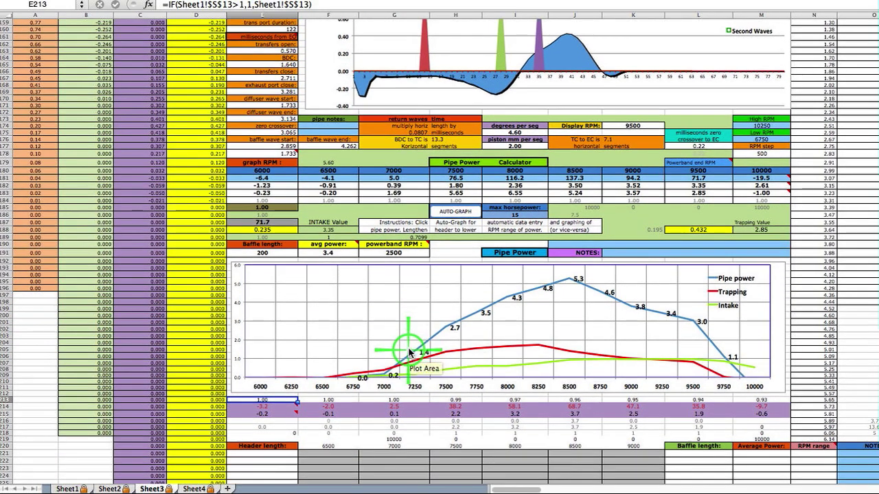
scroll(410, 352, down, 7)
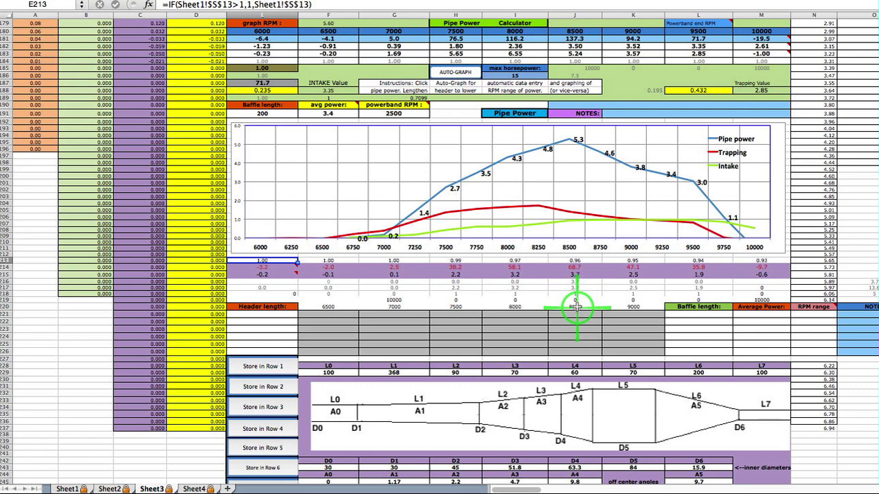
scroll(578, 307, down, 5)
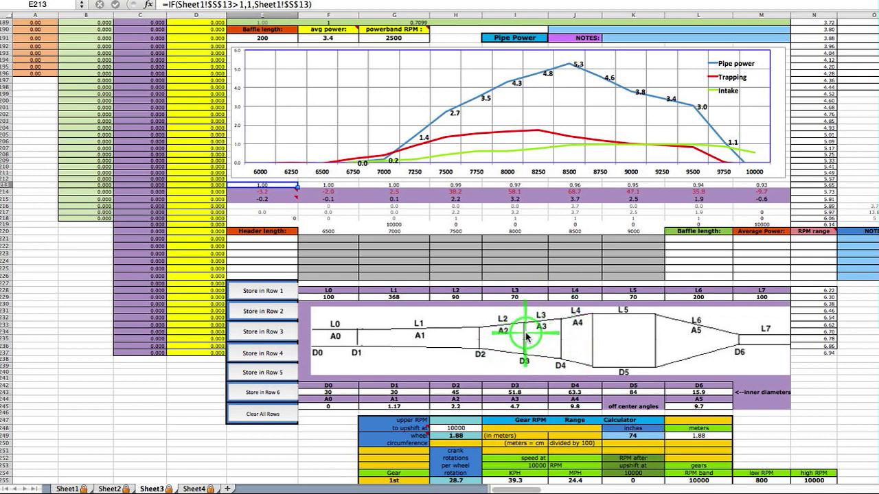
scroll(513, 334, up, 1)
scroll(514, 334, up, 8)
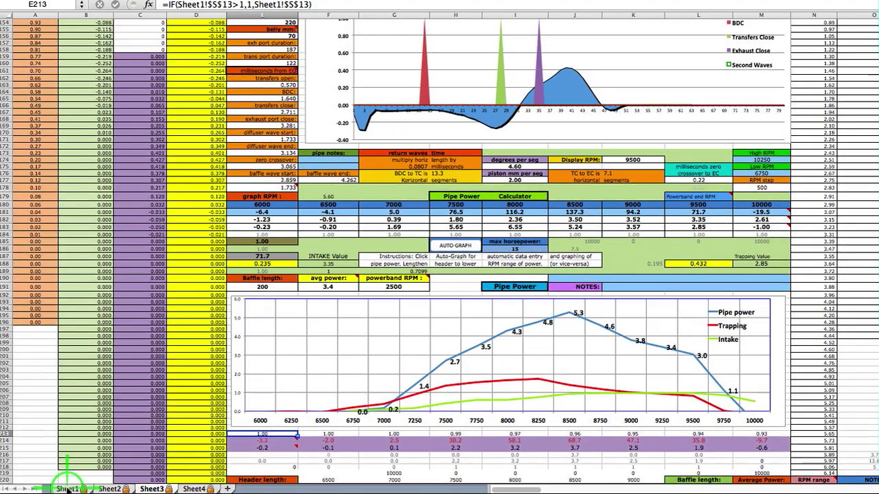
- Switch to Sheet1 of the expansion chamber calculator
click(67, 488)
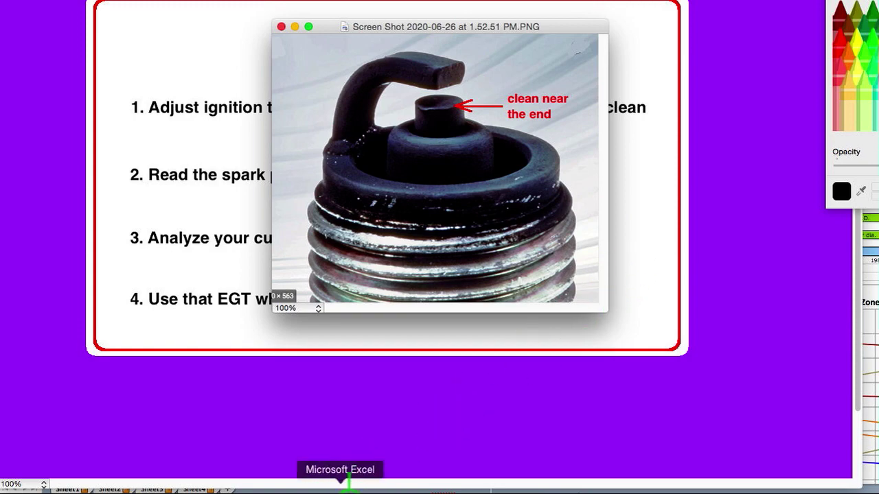
- Return to Excel and open JettingCalc5.xlsm from the recent files list
click(343, 485)
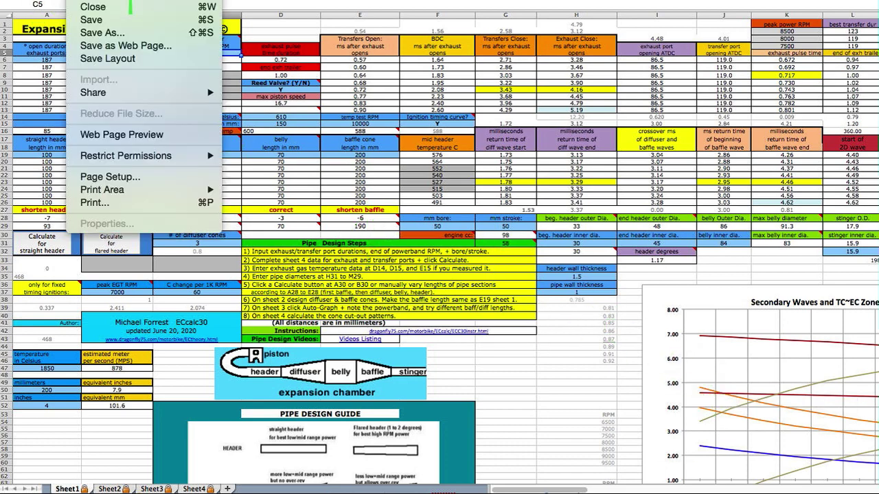
mouse_move(171, 4)
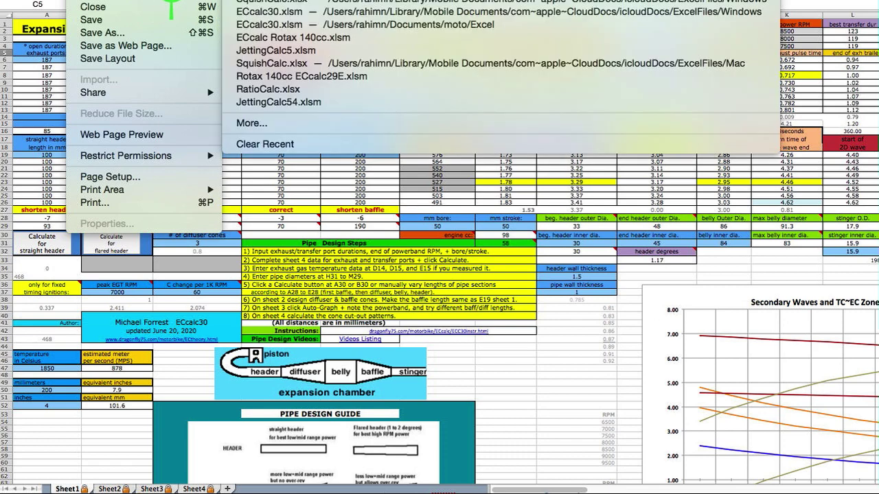
click(275, 50)
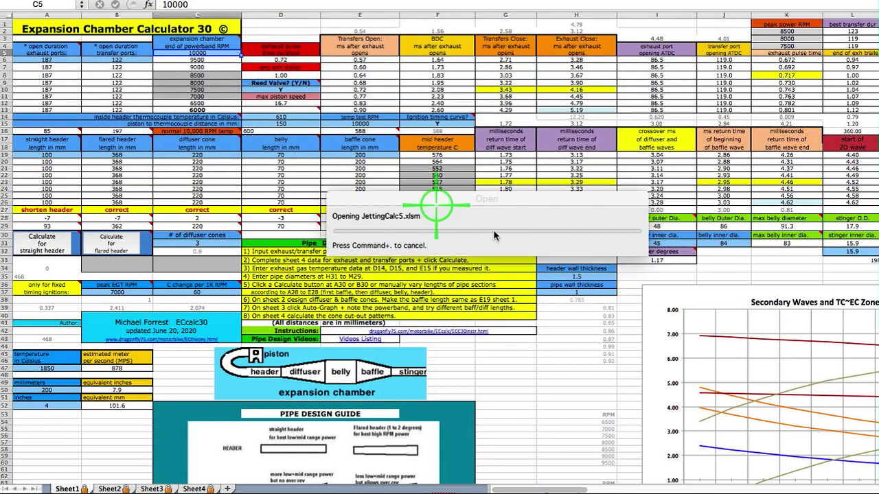
- Enable macros for JettingCalc5 and show its Mikuni TMX jetting calculator sheet
click(429, 252)
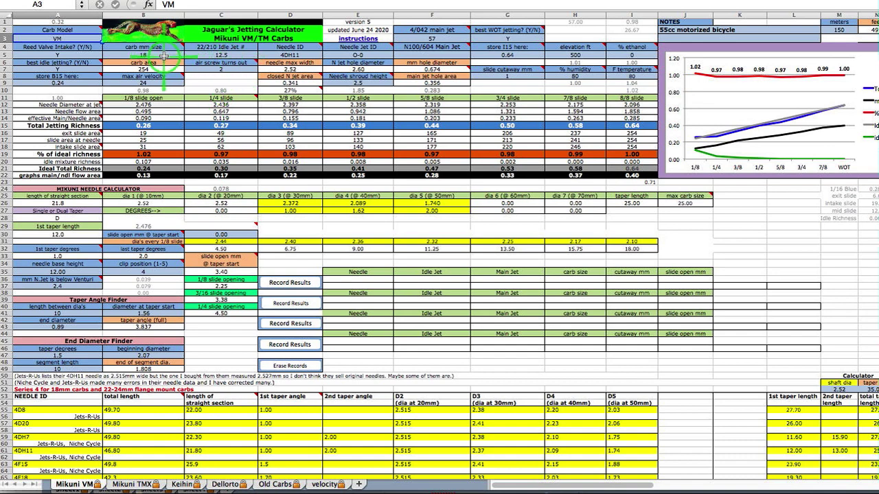
mouse_move(299, 49)
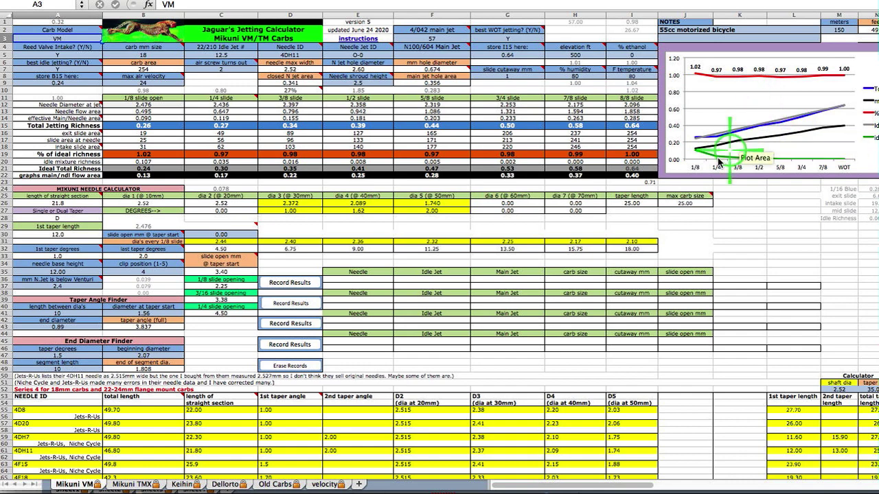
click(130, 484)
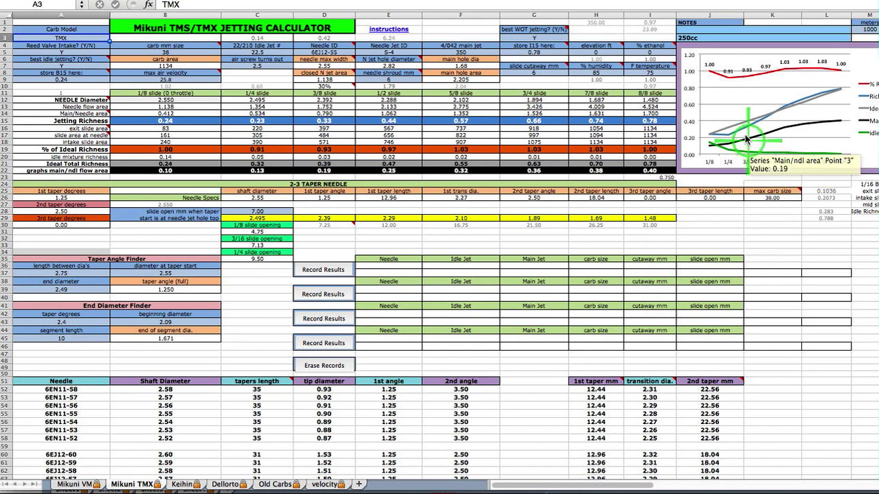
mouse_move(812, 99)
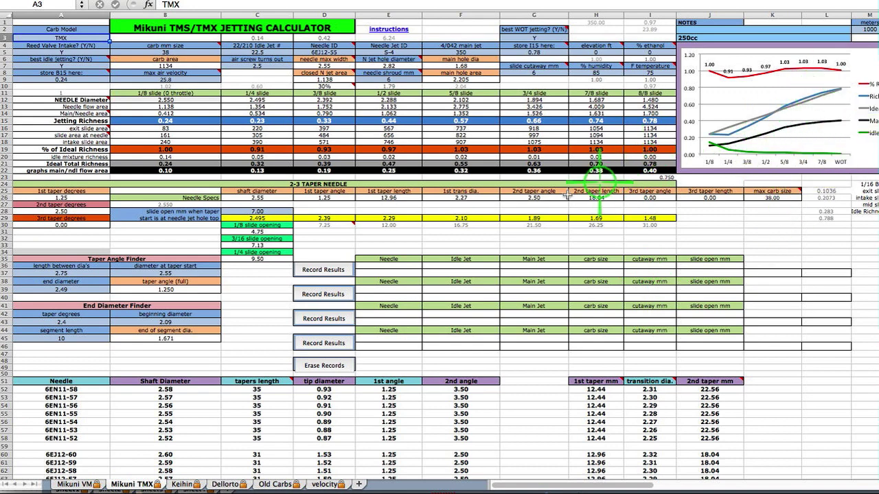